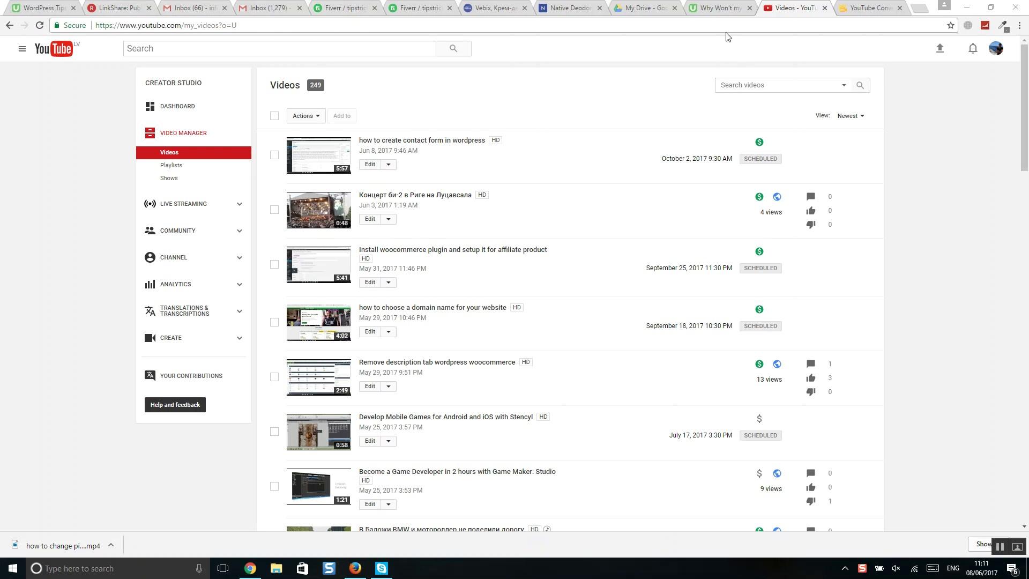
pyautogui.click(719, 8)
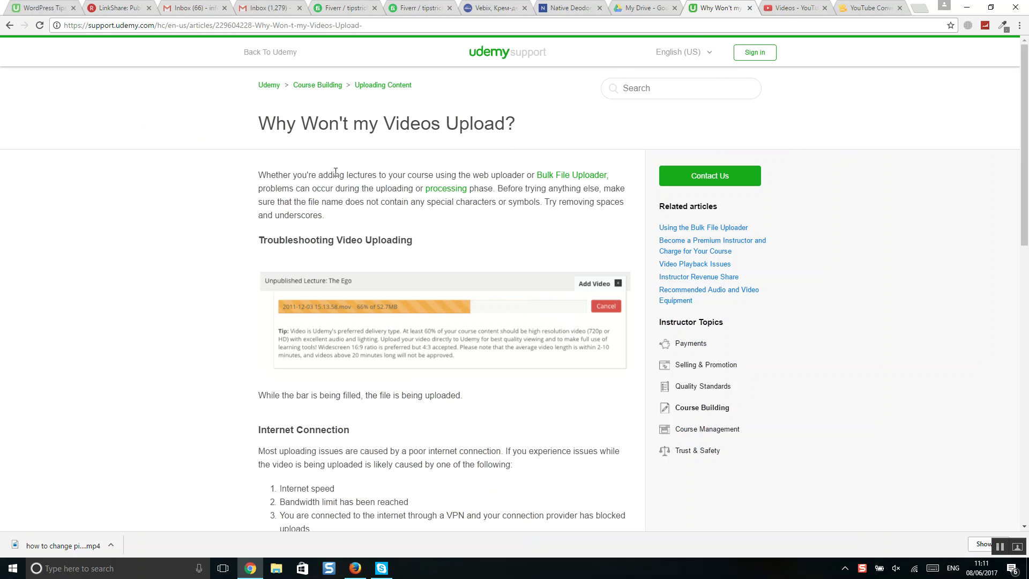
pyautogui.scroll(-4, 443, 219)
pyautogui.scroll(4, 713, 180)
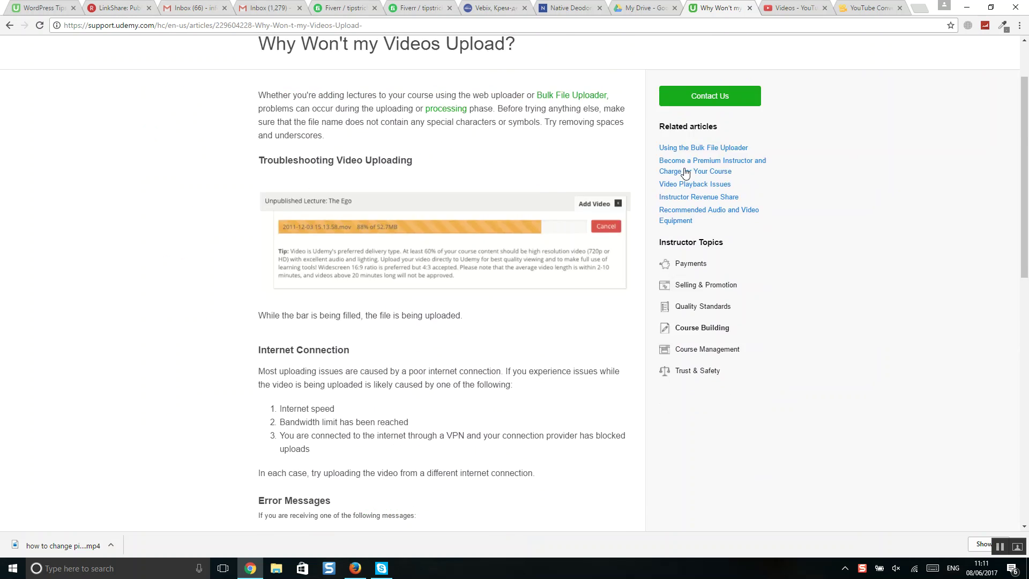
pyautogui.click(786, 16)
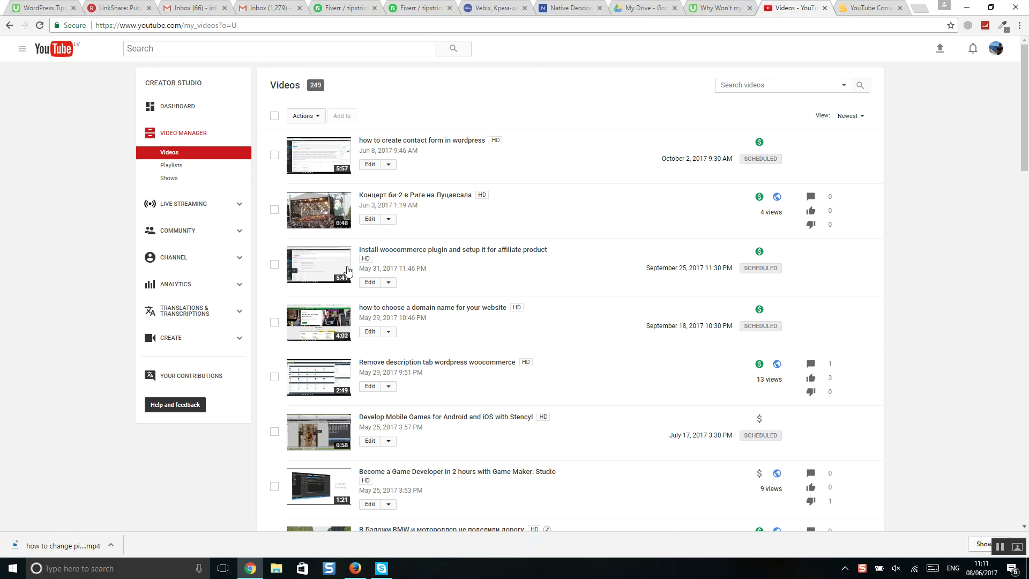
pyautogui.click(389, 283)
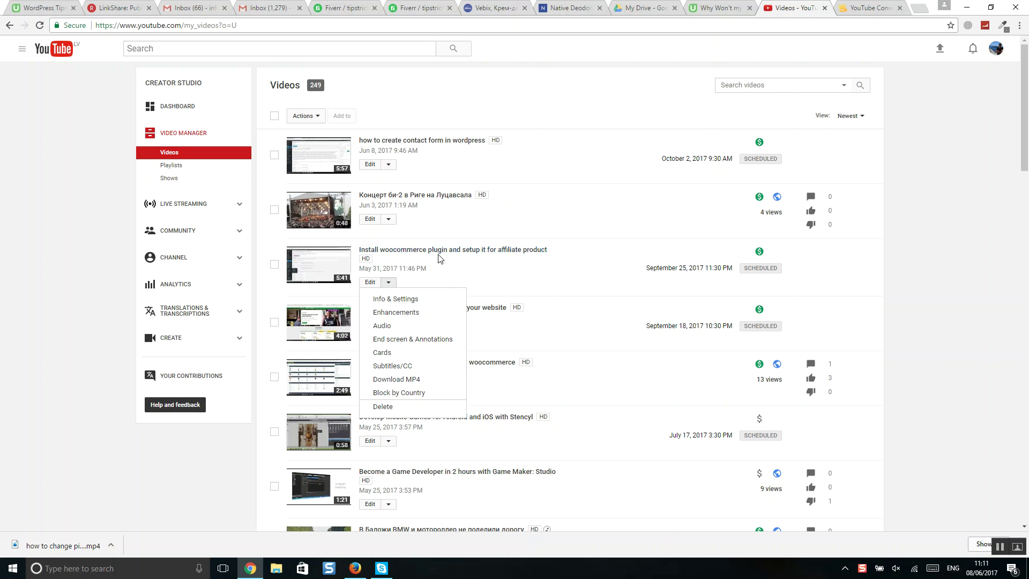
pyautogui.click(426, 381)
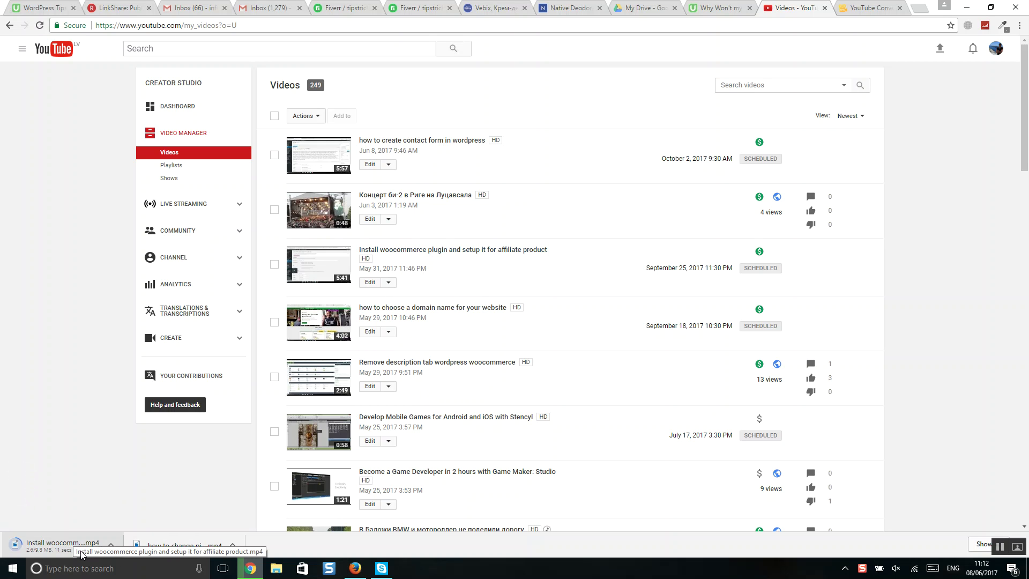
pyautogui.click(351, 7)
pyautogui.click(419, 8)
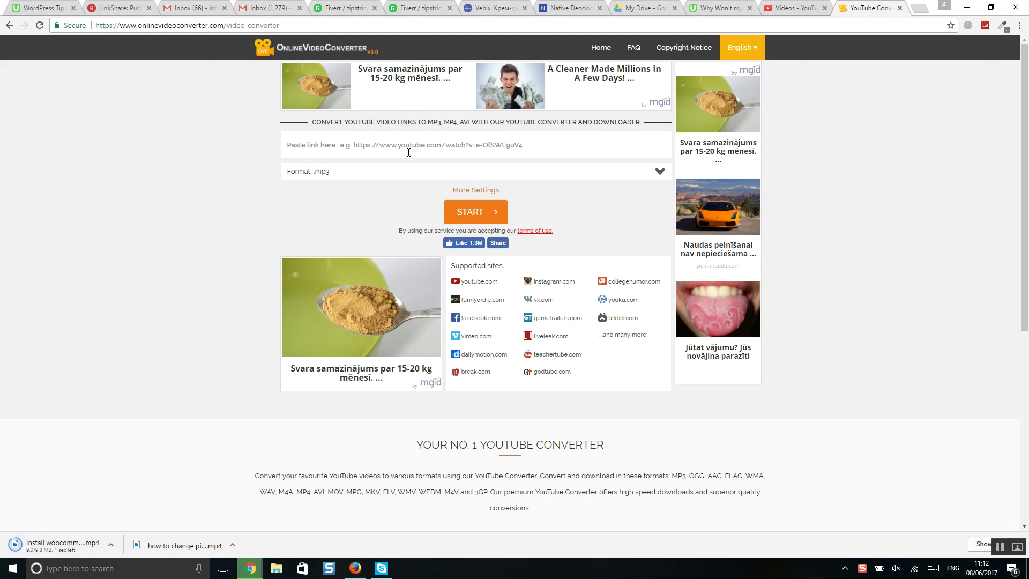
pyautogui.hotkey('ctrl', '9')
pyautogui.click(276, 168)
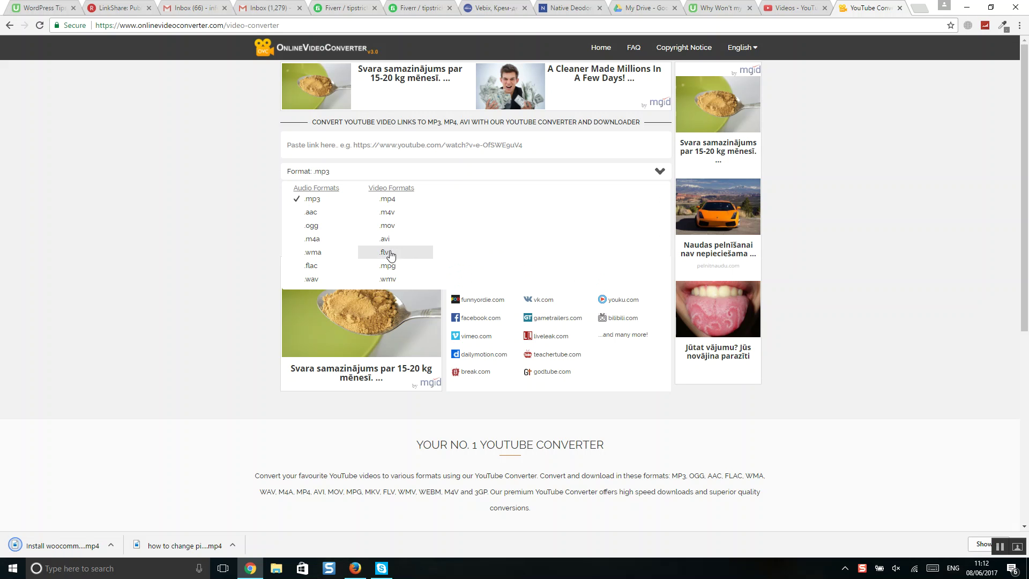
pyautogui.click(395, 201)
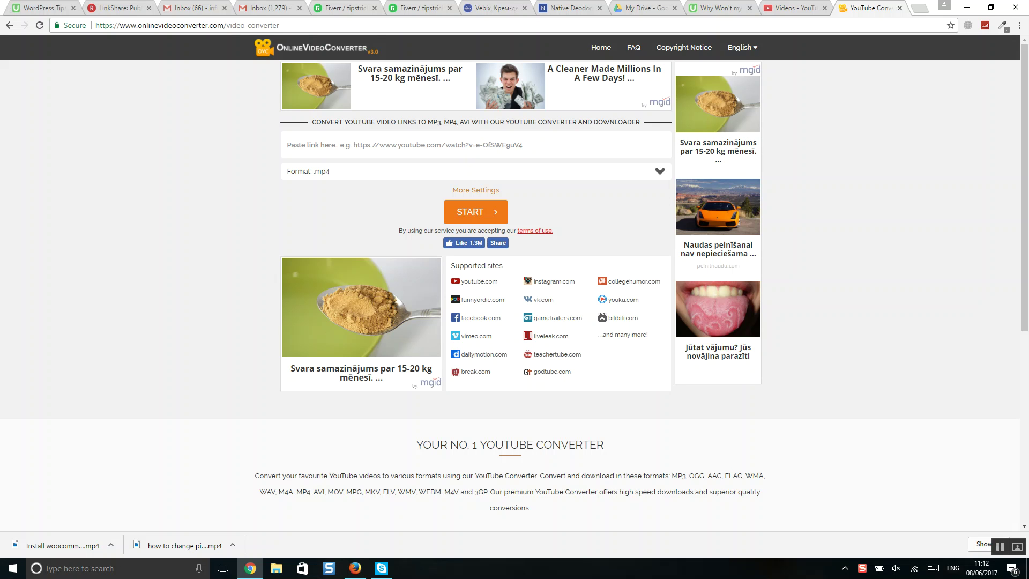
pyautogui.click(457, 140)
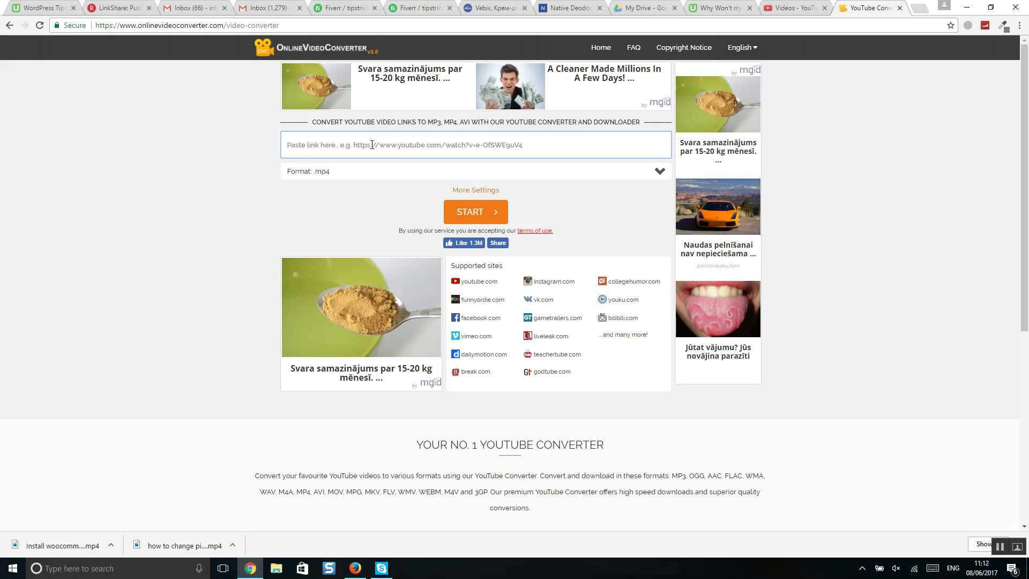
pyautogui.click(824, 5)
pyautogui.scroll(-1, 651, 261)
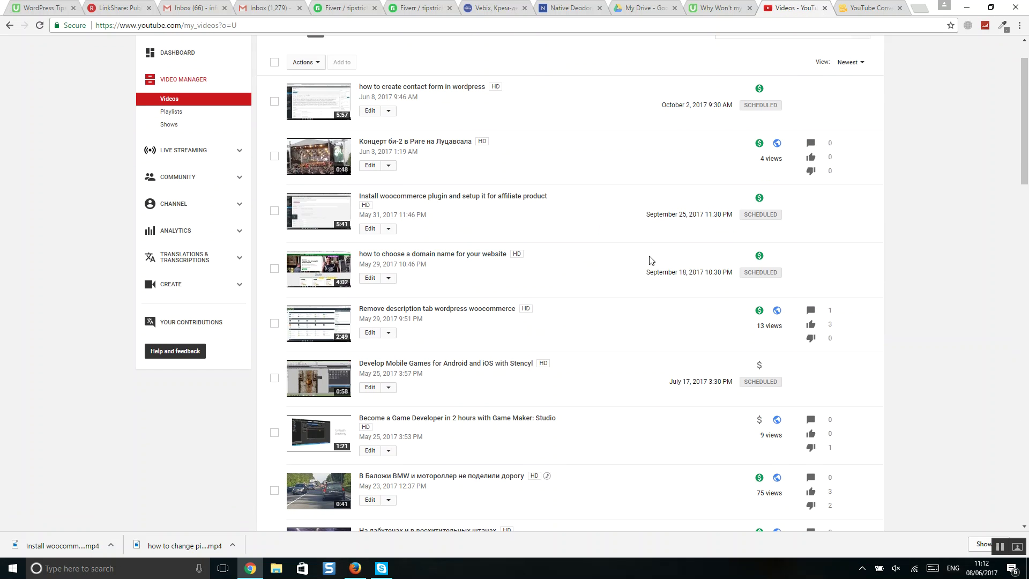
pyautogui.scroll(-1, 453, 324)
pyautogui.scroll(-1, 407, 300)
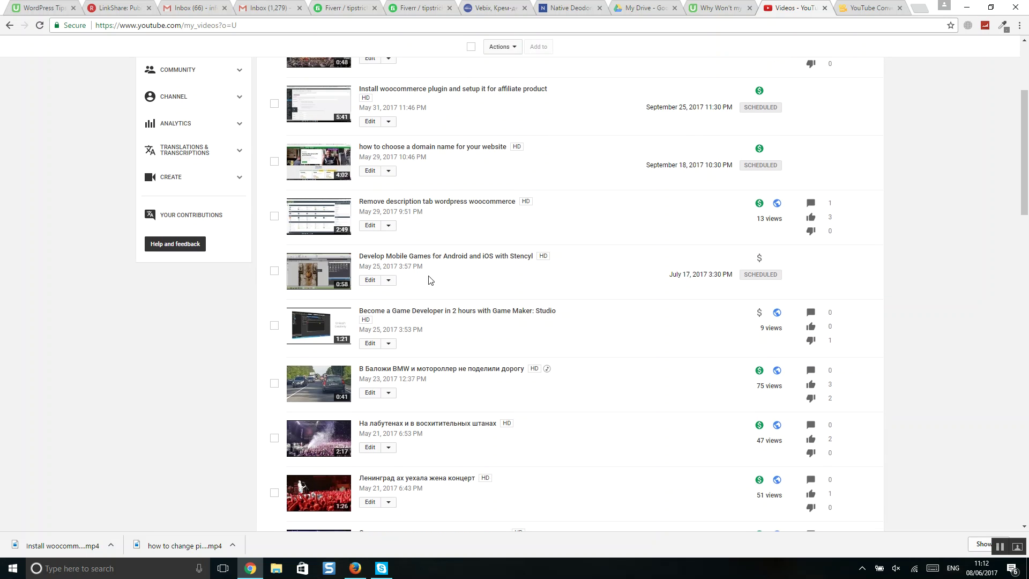
pyautogui.scroll(-1, 433, 276)
pyautogui.scroll(-1, 474, 284)
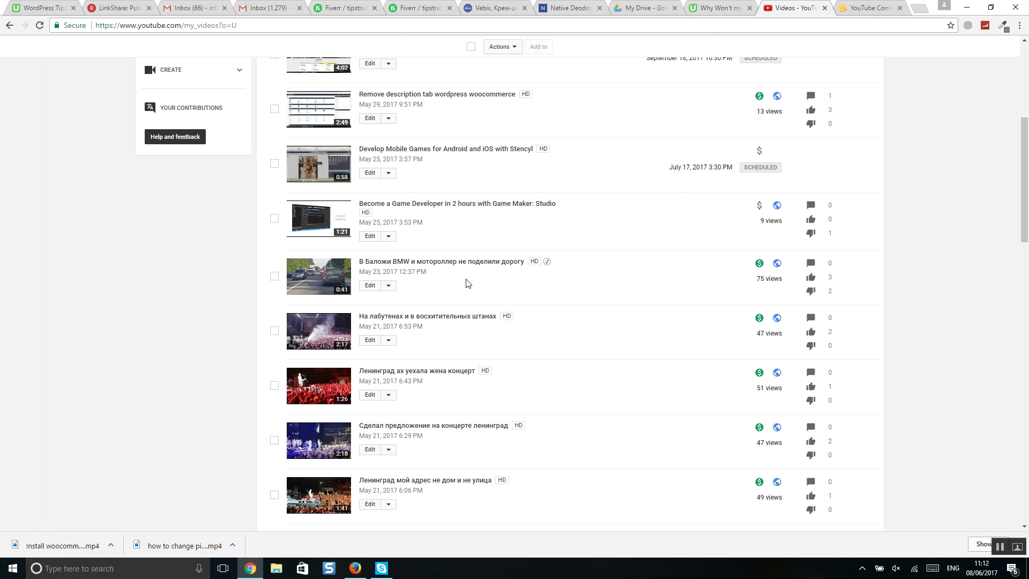
pyautogui.scroll(-4, 383, 322)
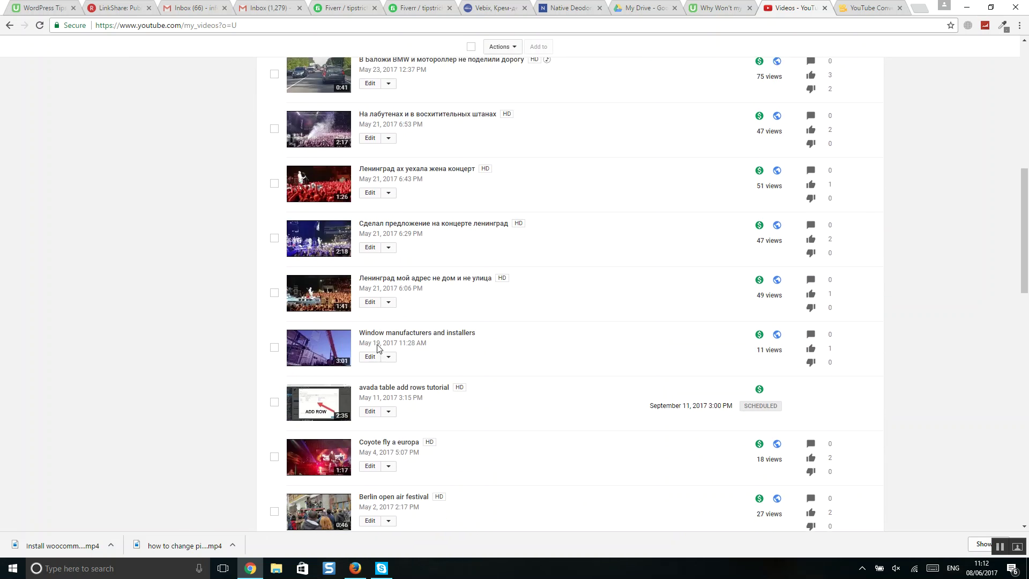
pyautogui.scroll(-4, 385, 370)
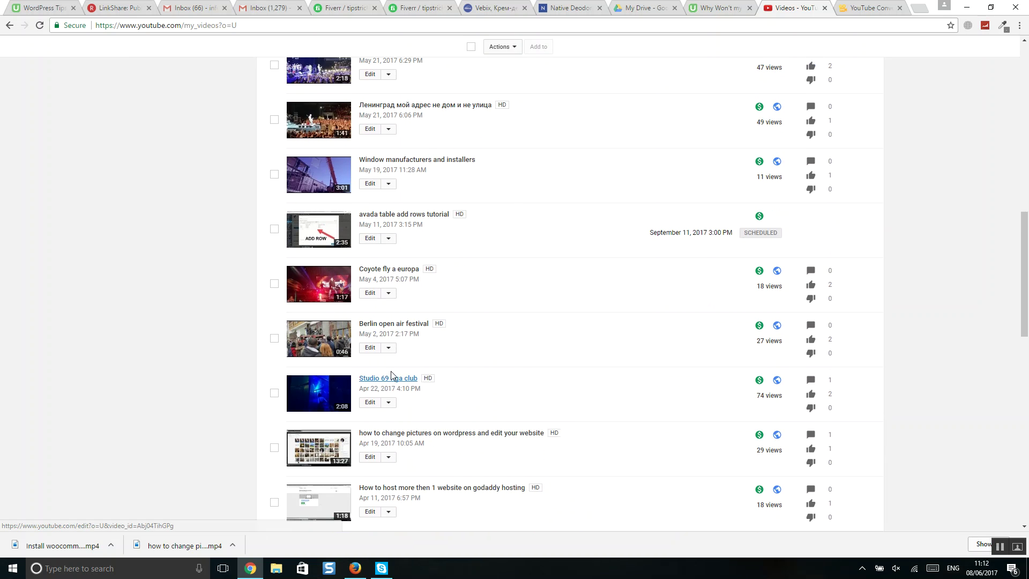
pyautogui.scroll(-1, 401, 361)
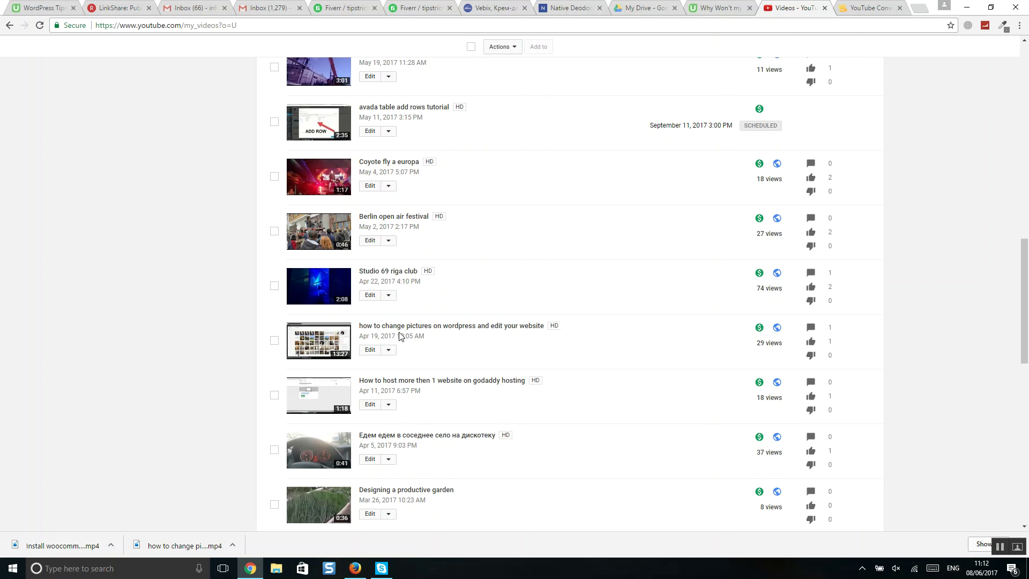
pyautogui.scroll(-2, 400, 336)
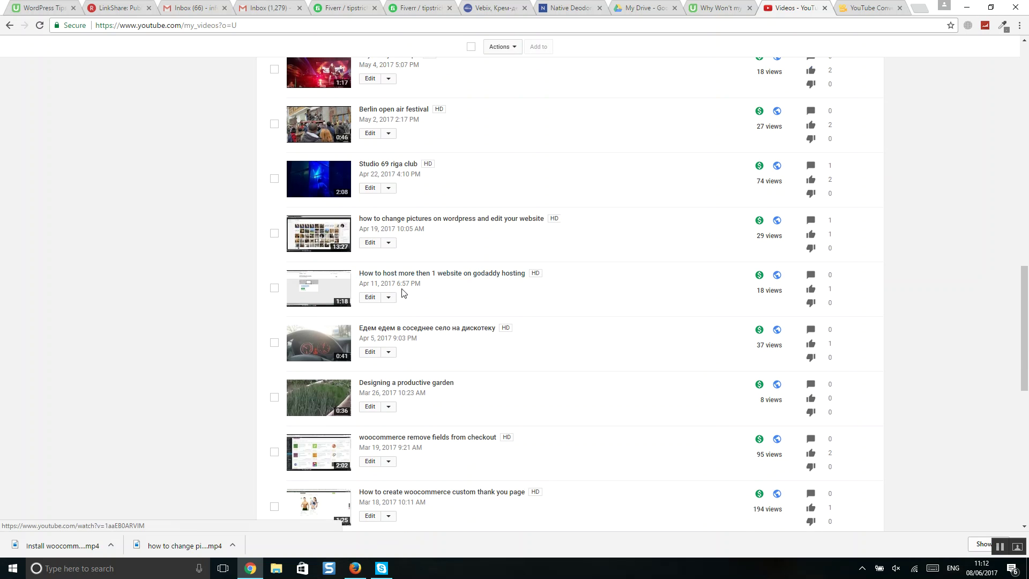
pyautogui.rightClick(304, 285)
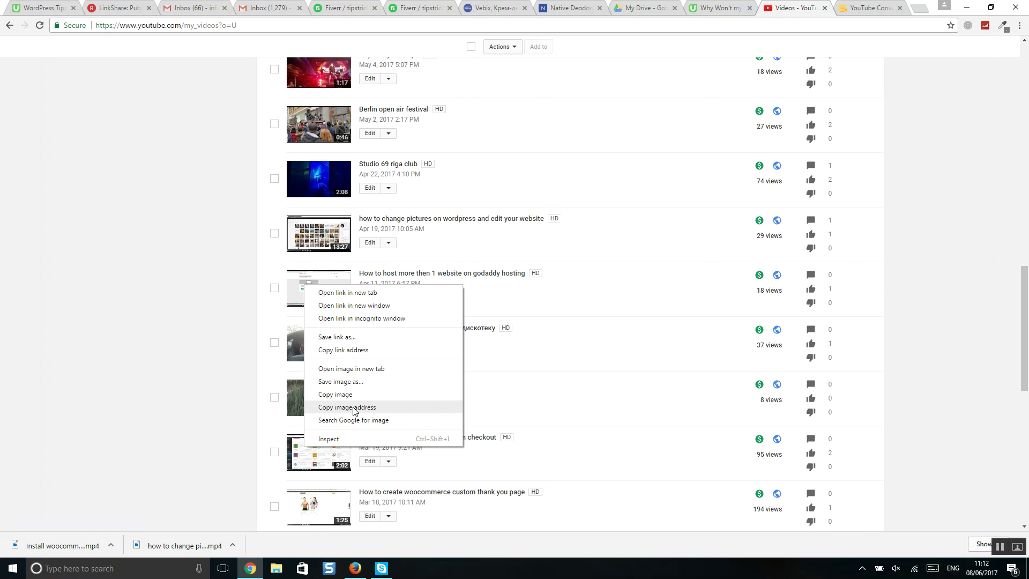
pyautogui.click(355, 411)
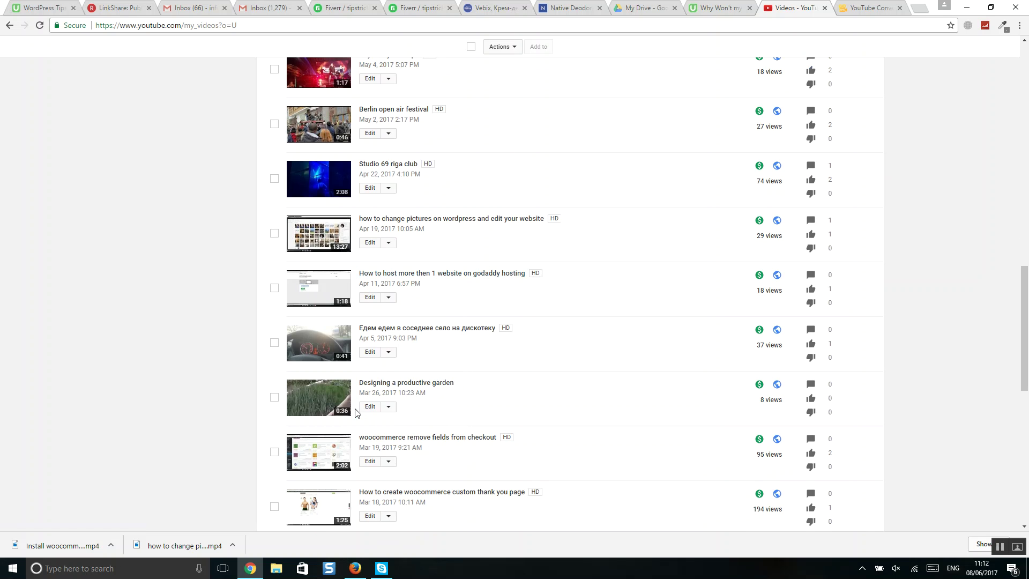
pyautogui.rightClick(320, 296)
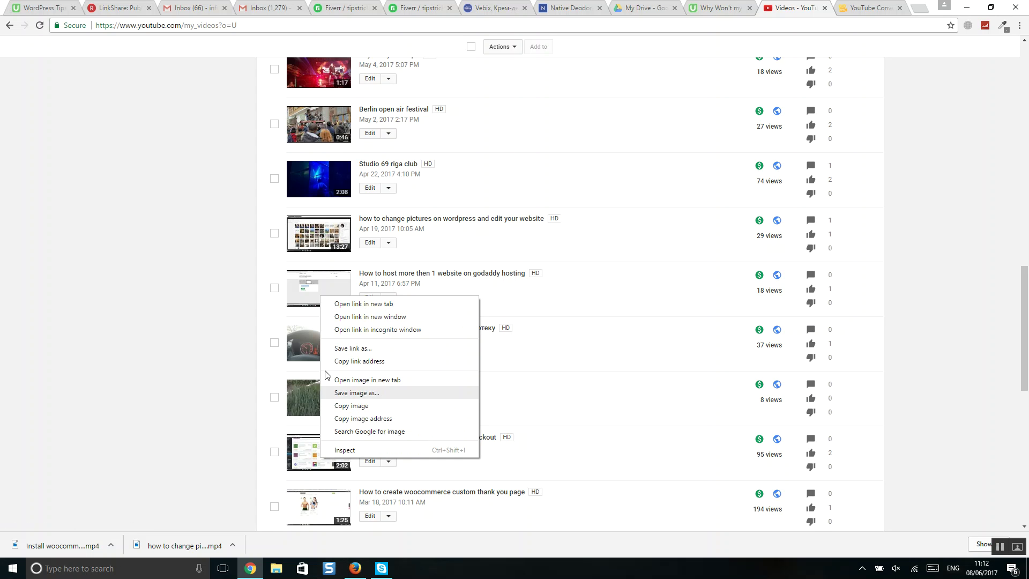
pyautogui.click(312, 293)
pyautogui.rightClick(312, 291)
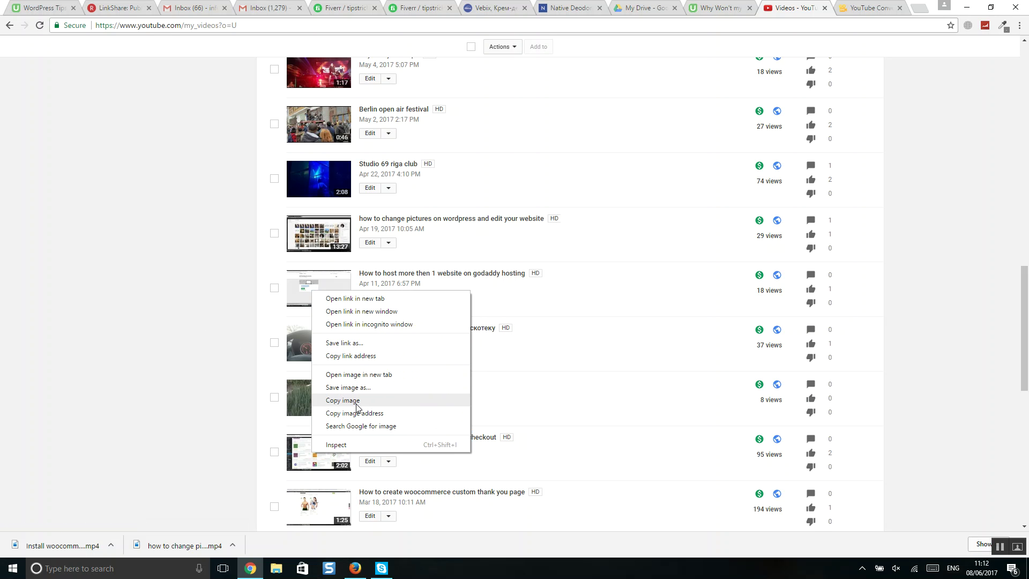
pyautogui.click(360, 355)
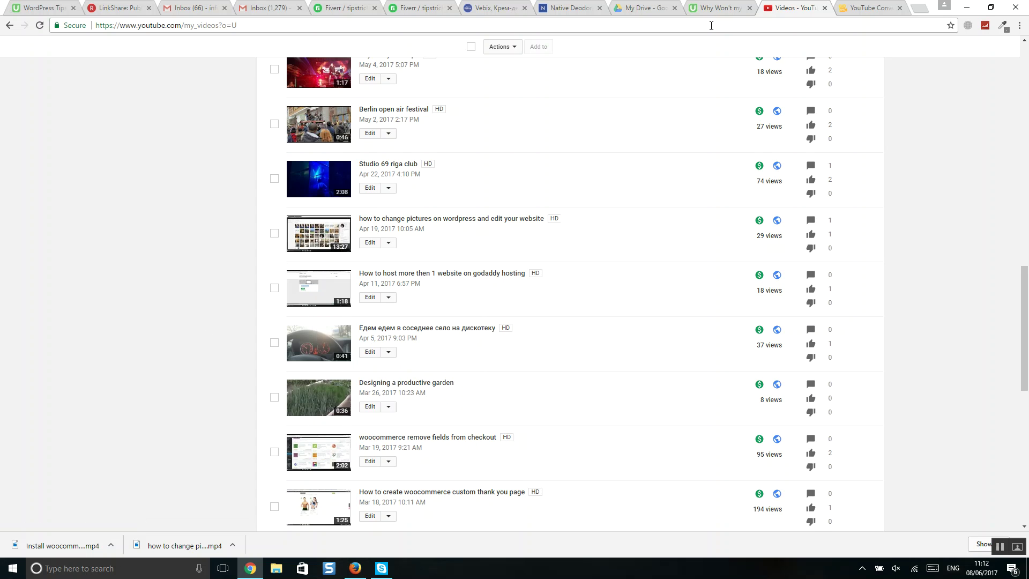
pyautogui.click(857, 8)
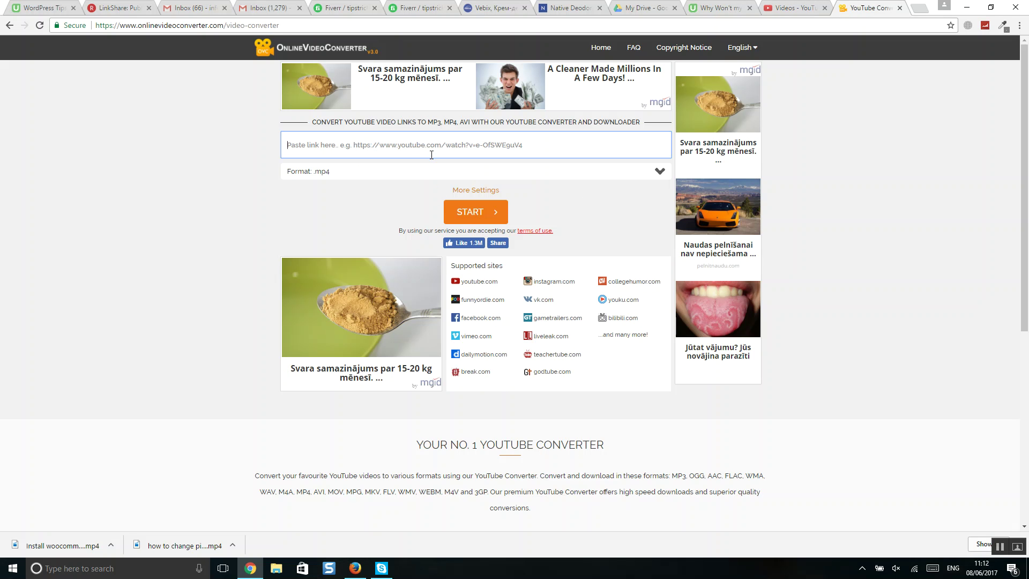
pyautogui.hotkey('ctrl', 'v')
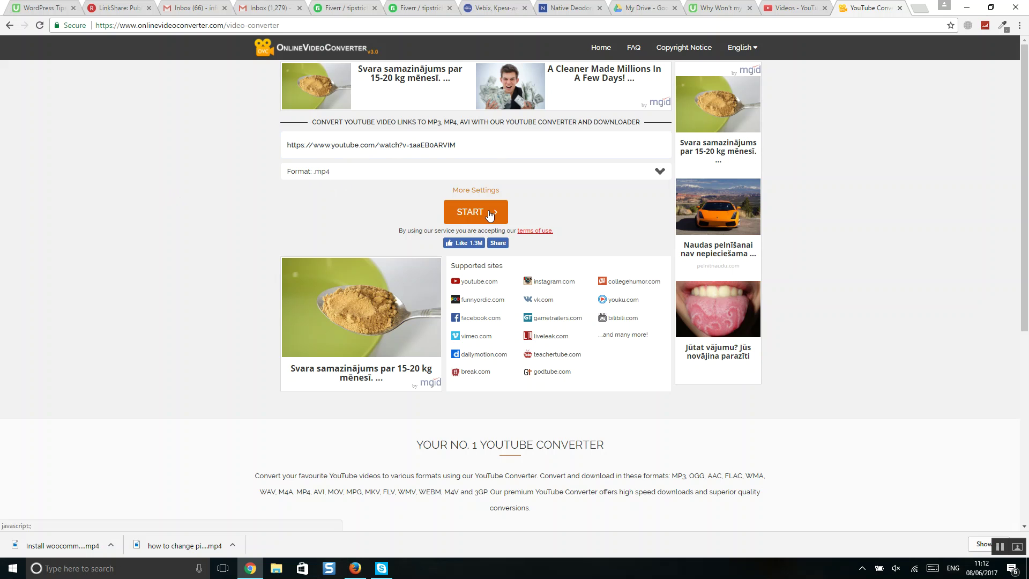
pyautogui.click(661, 172)
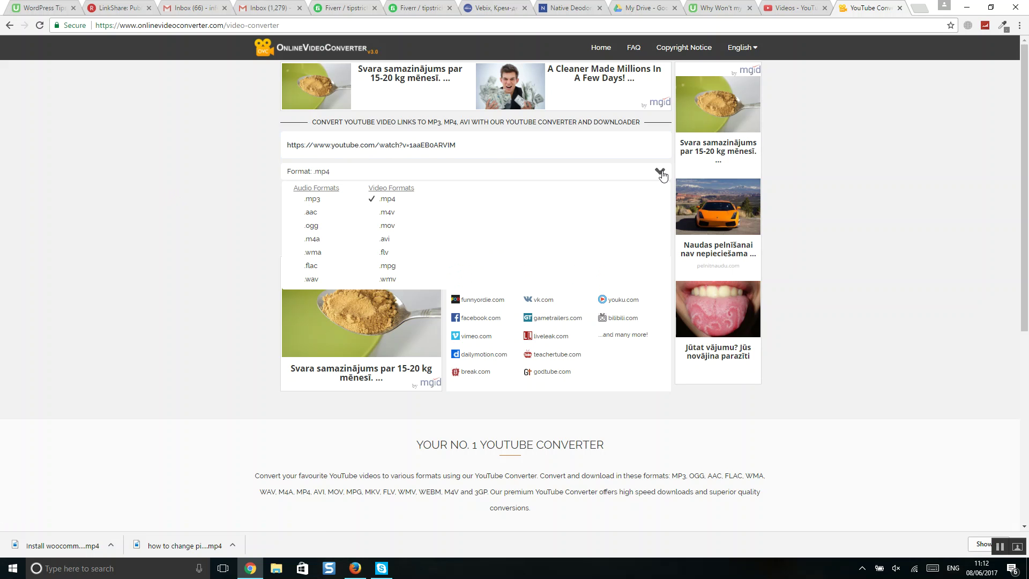
pyautogui.click(661, 172)
pyautogui.click(476, 212)
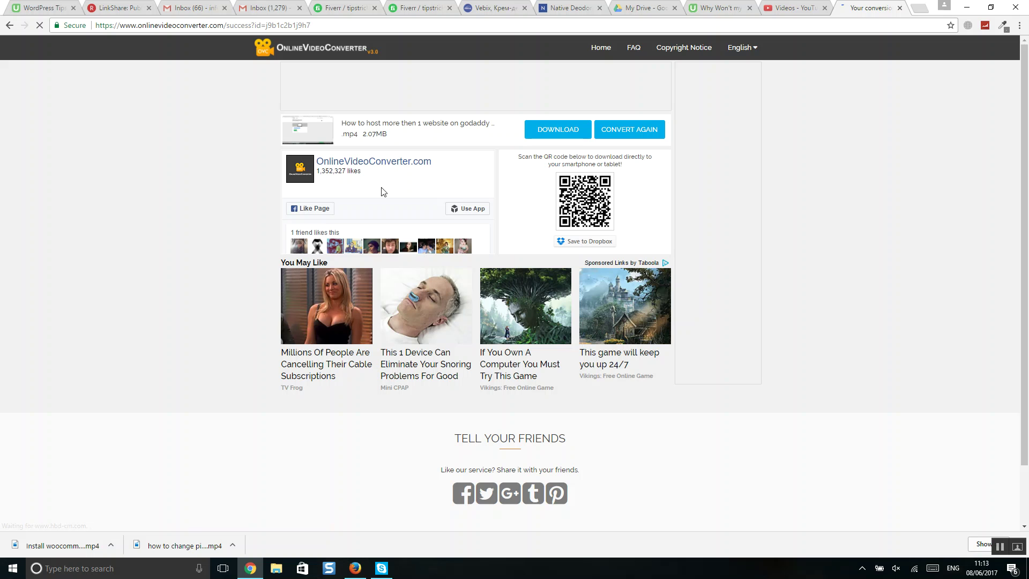
pyautogui.click(558, 131)
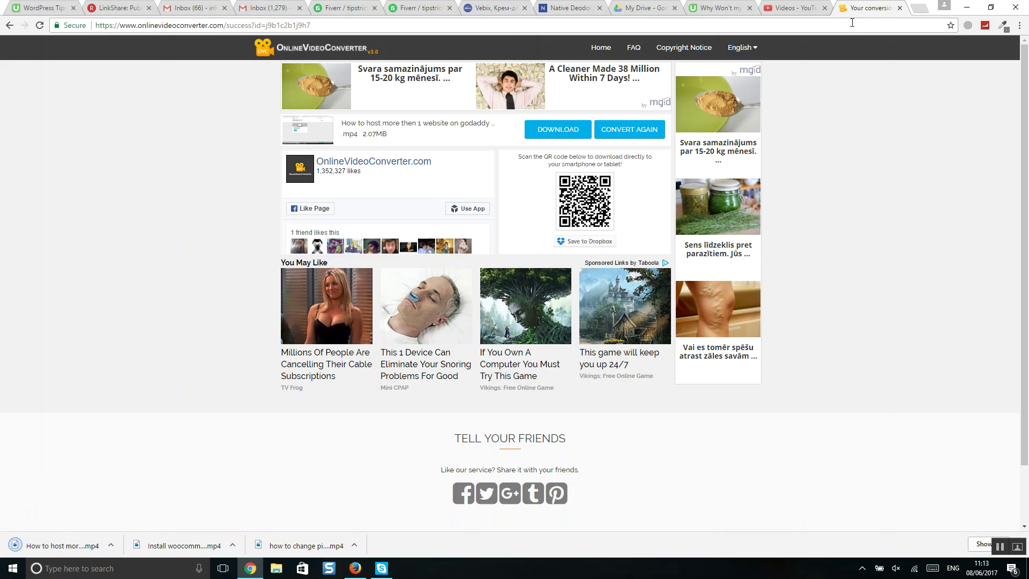
pyautogui.click(639, 8)
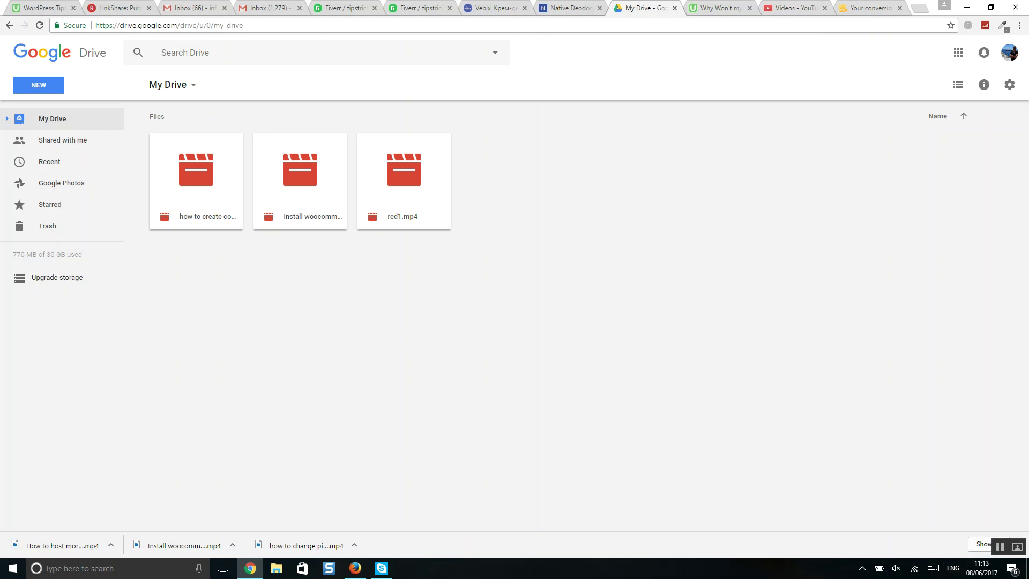
pyautogui.moveTo(119, 25); pyautogui.dragTo(178, 25)
pyautogui.click(748, 278)
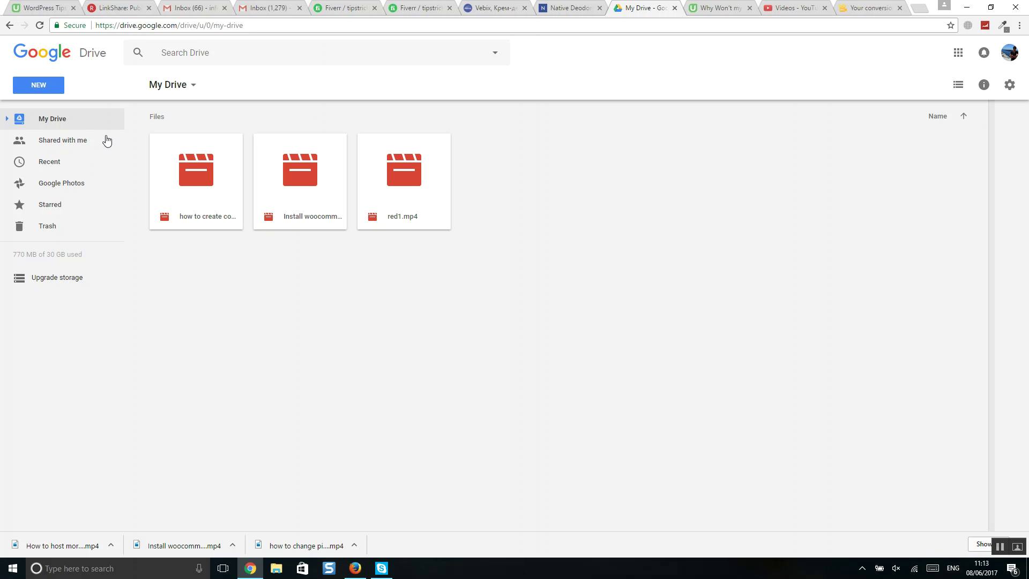
pyautogui.click(44, 90)
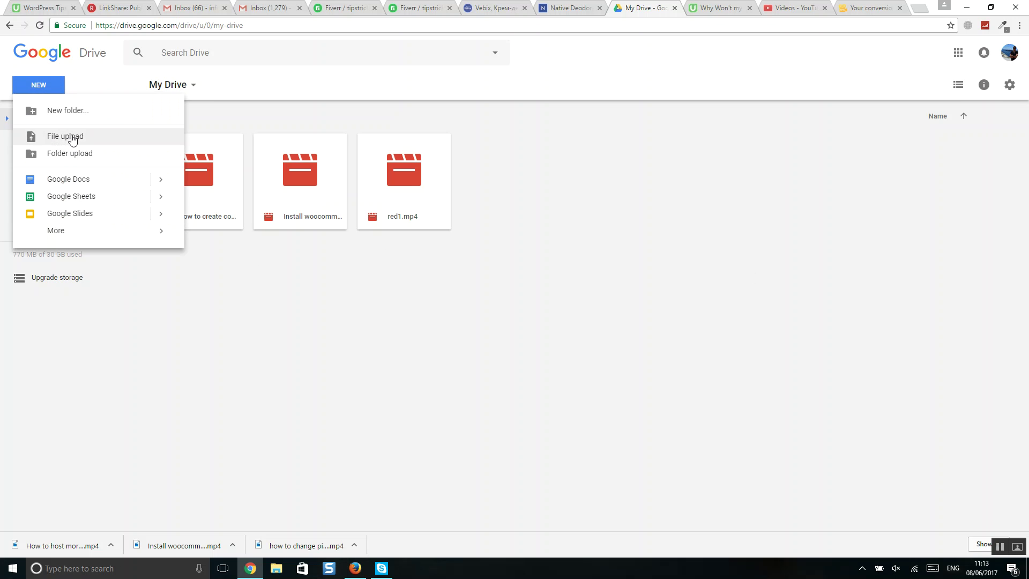
pyautogui.click(72, 138)
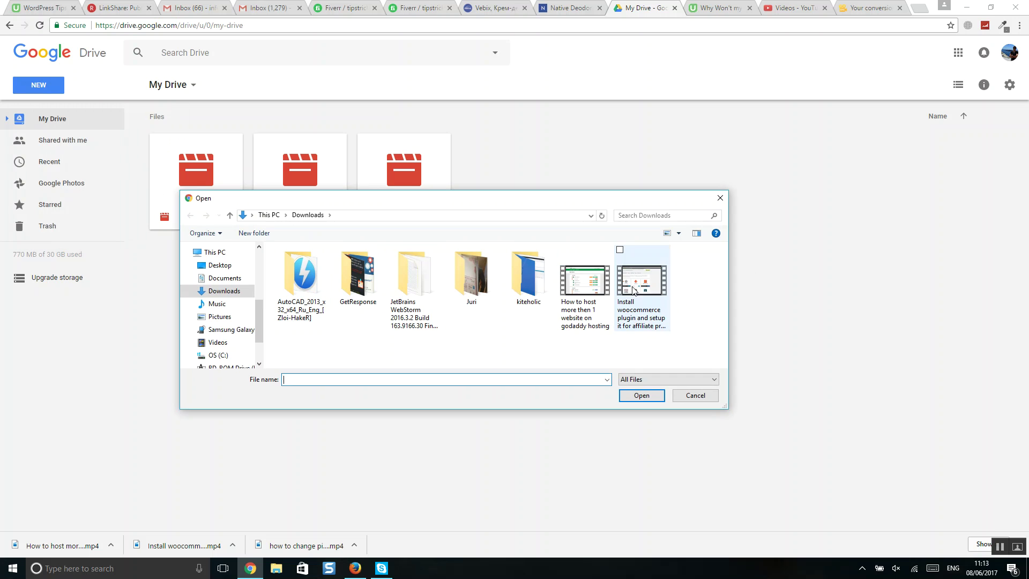
pyautogui.click(584, 283)
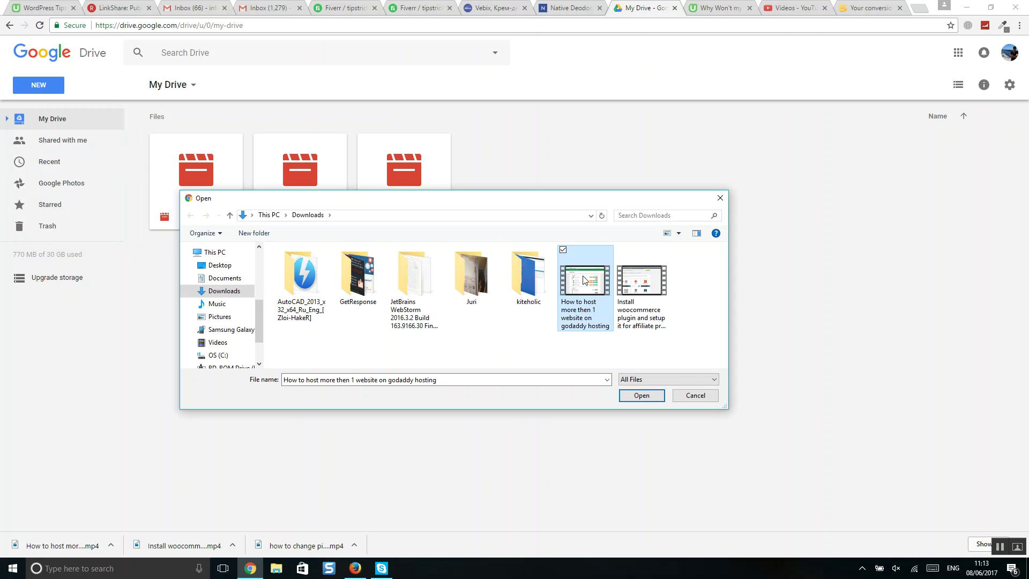
pyautogui.doubleClick(584, 279)
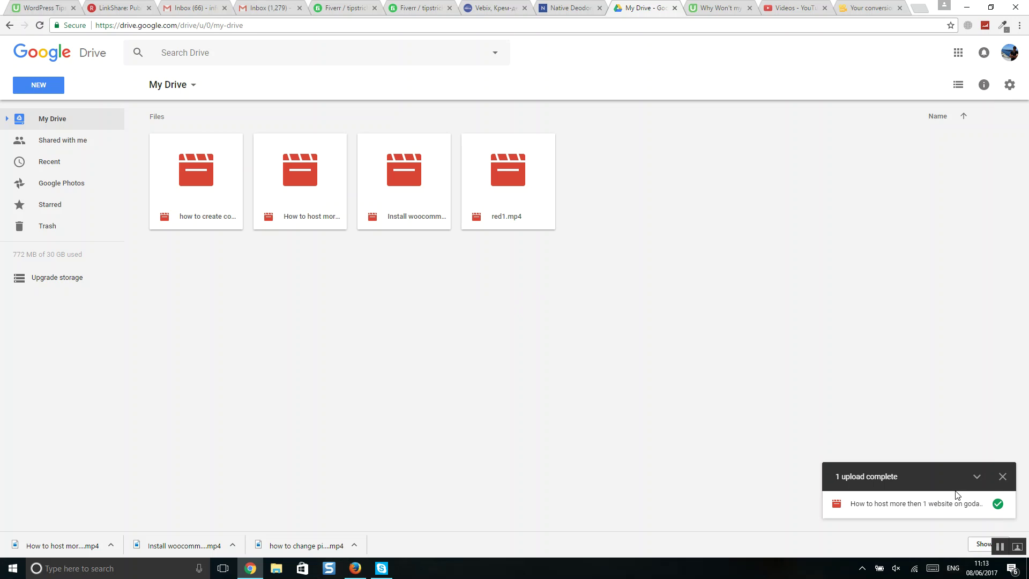
pyautogui.click(1003, 476)
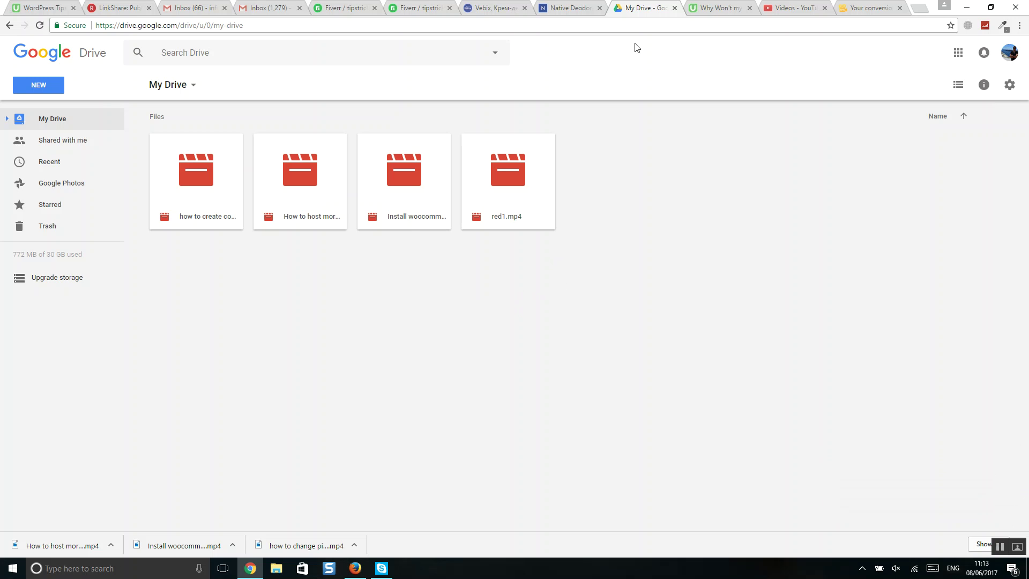
pyautogui.hotkey('ctrl', '1')
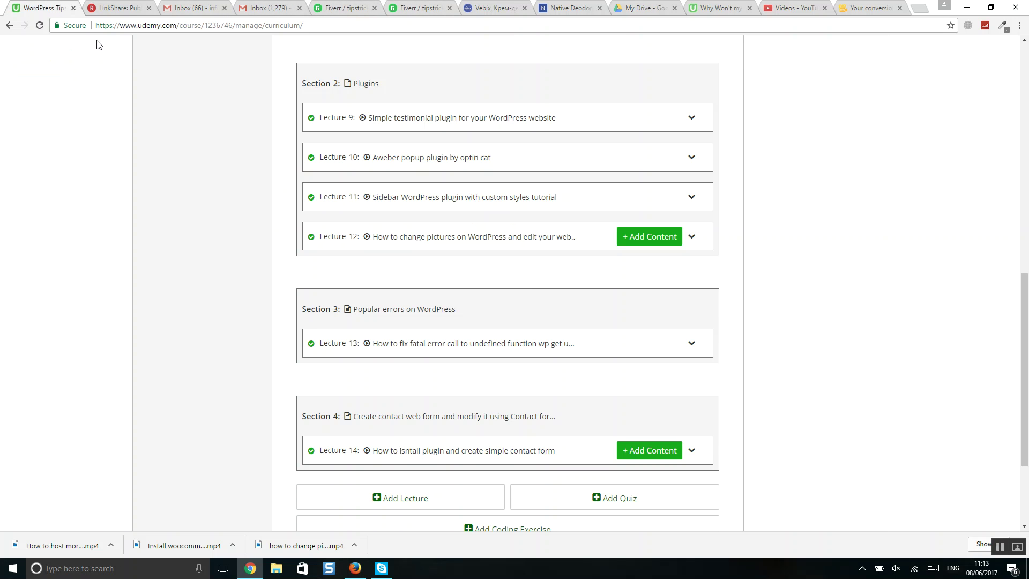
pyautogui.scroll(10, 644, 221)
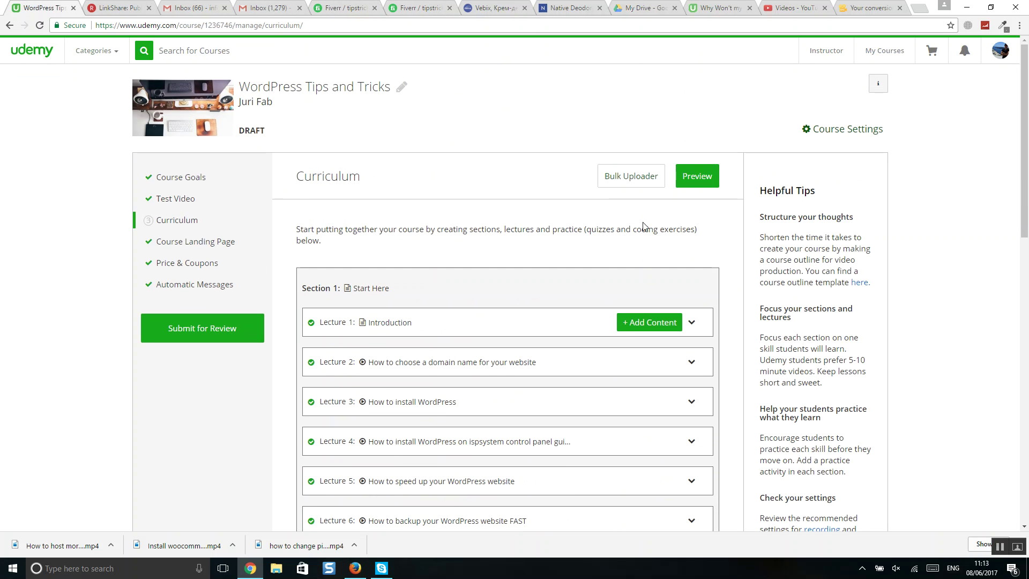
pyautogui.click(650, 174)
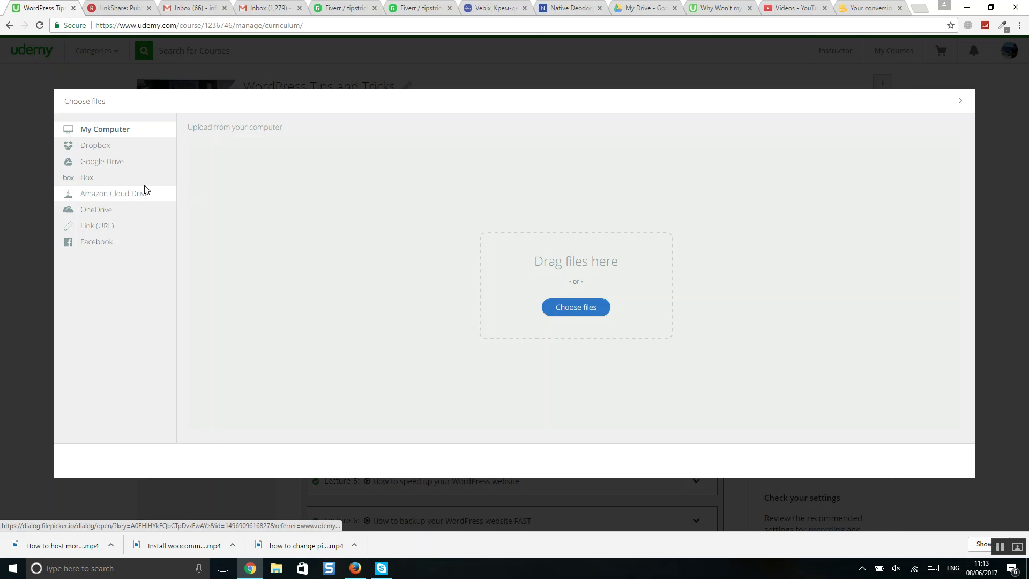
pyautogui.click(104, 162)
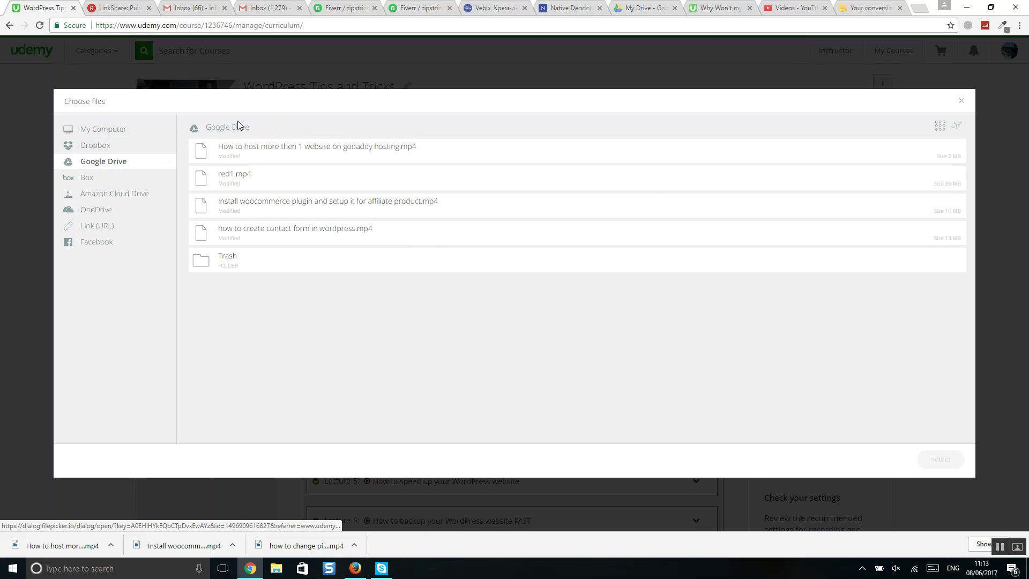
pyautogui.click(114, 147)
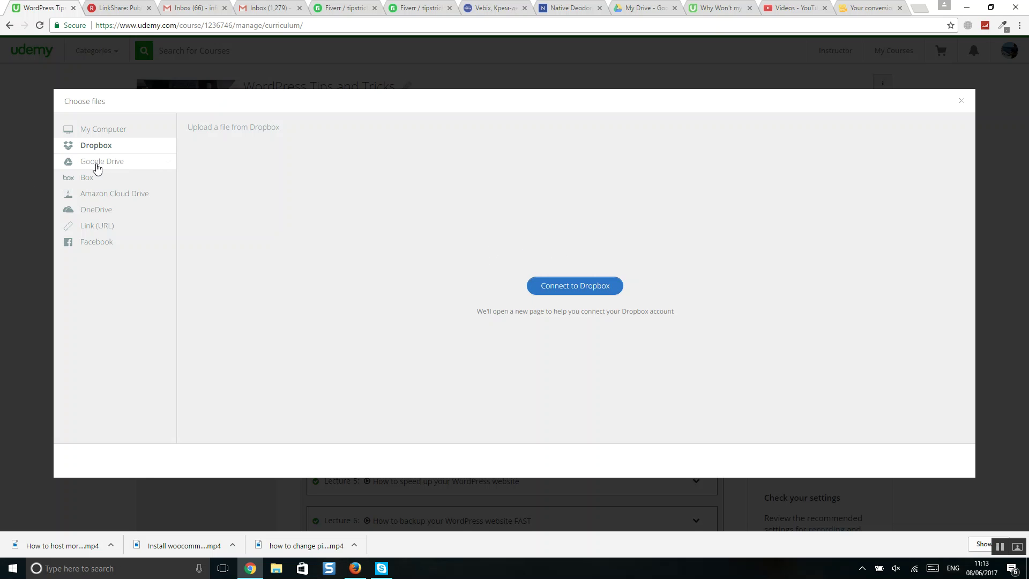
pyautogui.click(131, 167)
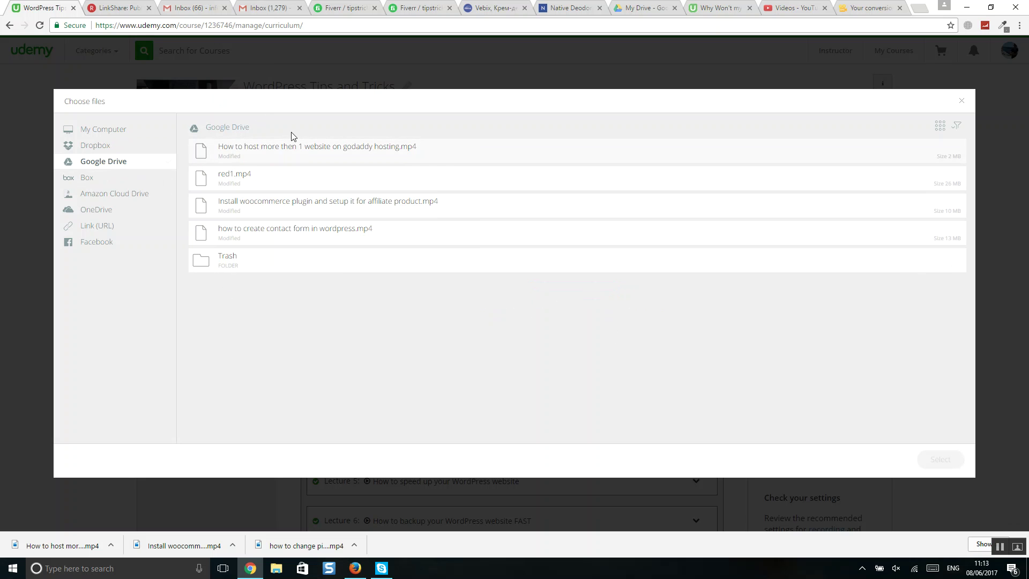
pyautogui.click(286, 161)
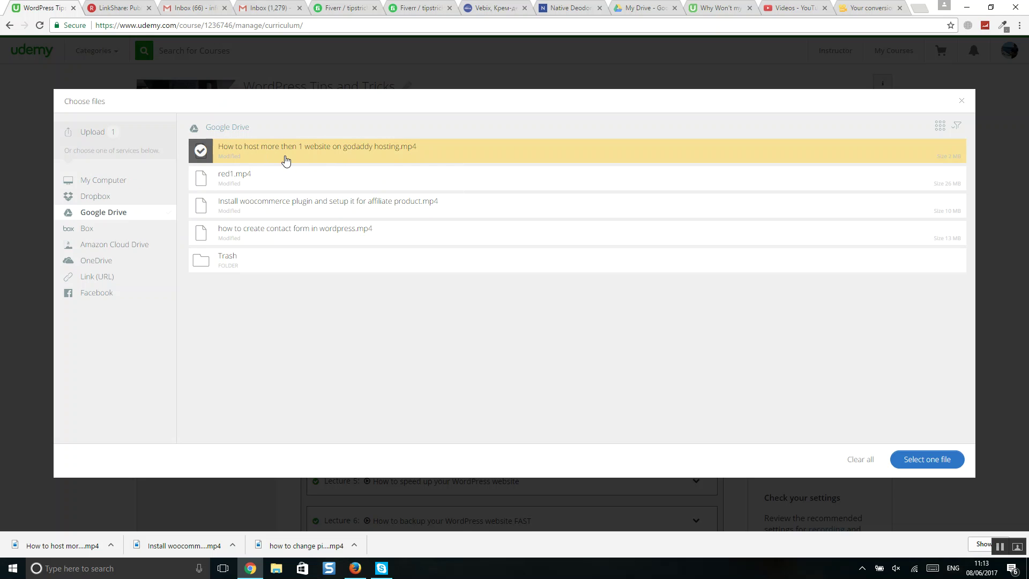
pyautogui.click(912, 460)
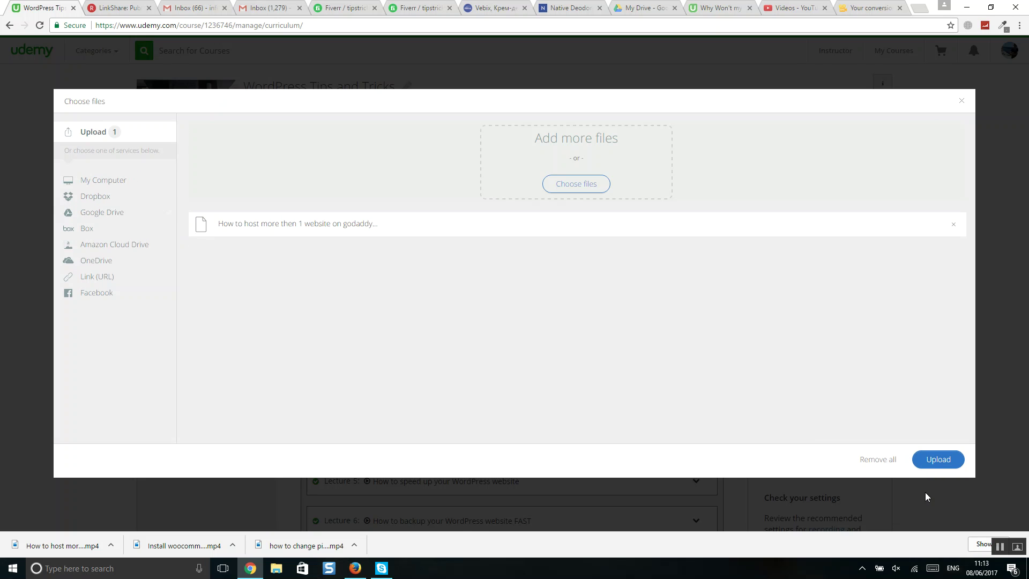
pyautogui.click(940, 465)
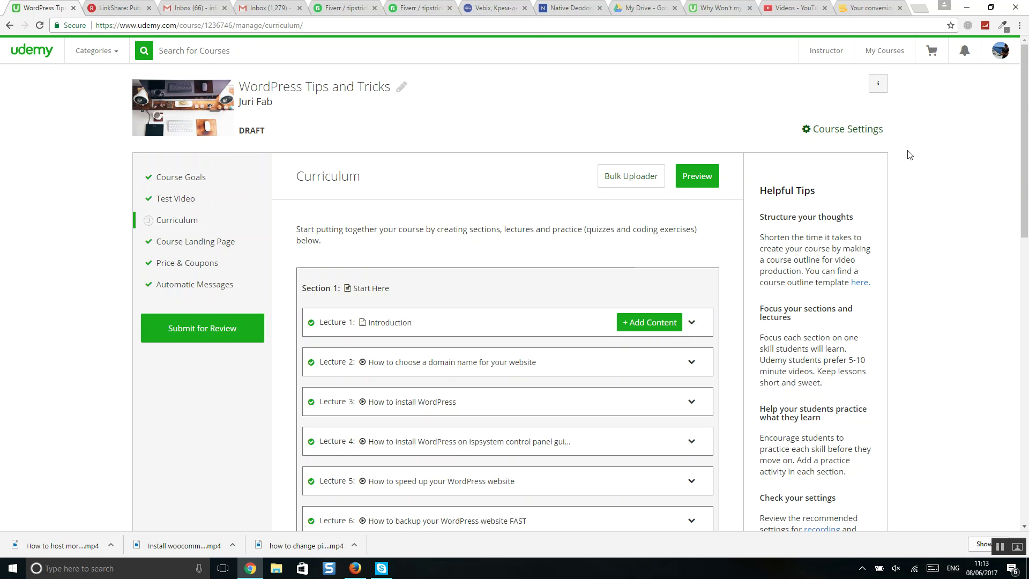
pyautogui.scroll(-7, 482, 252)
pyautogui.scroll(5, 448, 266)
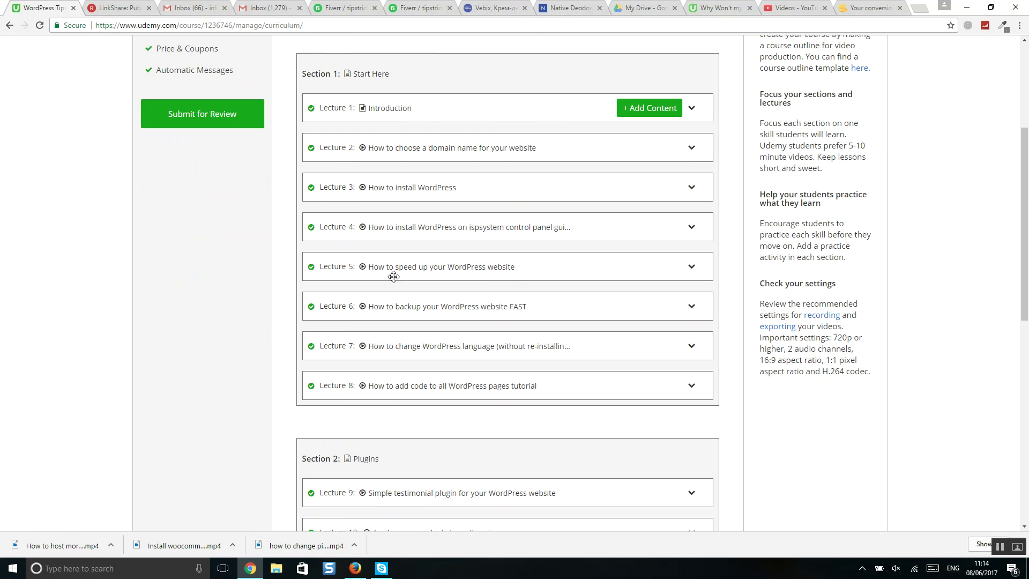
pyautogui.scroll(-2, 322, 225)
pyautogui.scroll(1, 643, 144)
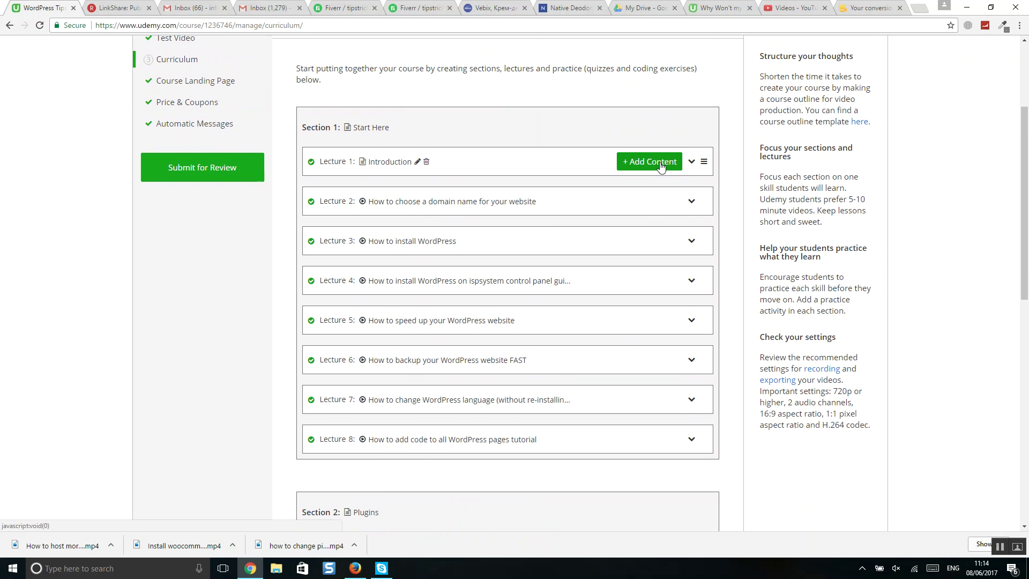
pyautogui.click(660, 163)
pyautogui.click(451, 214)
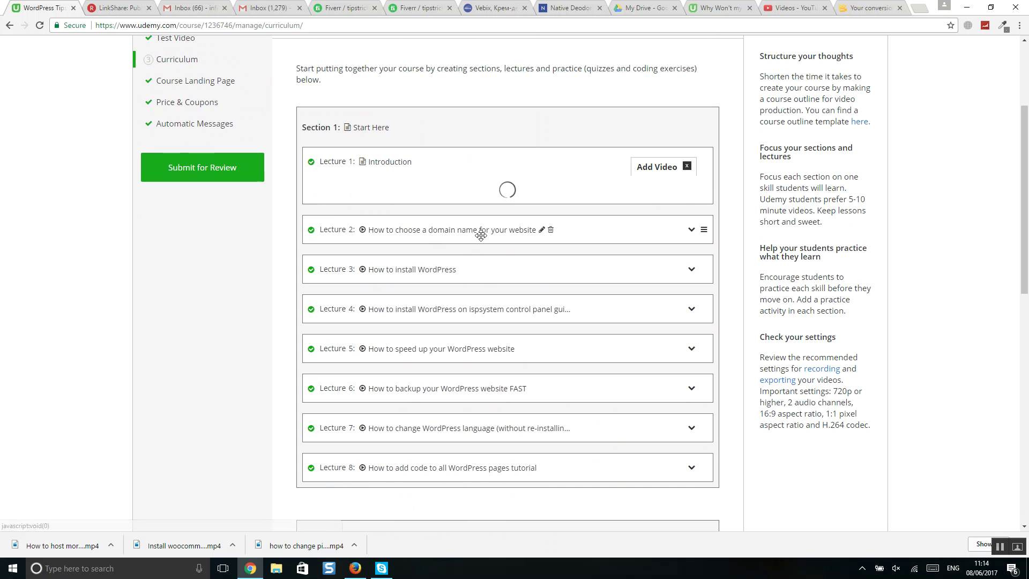
pyautogui.click(426, 206)
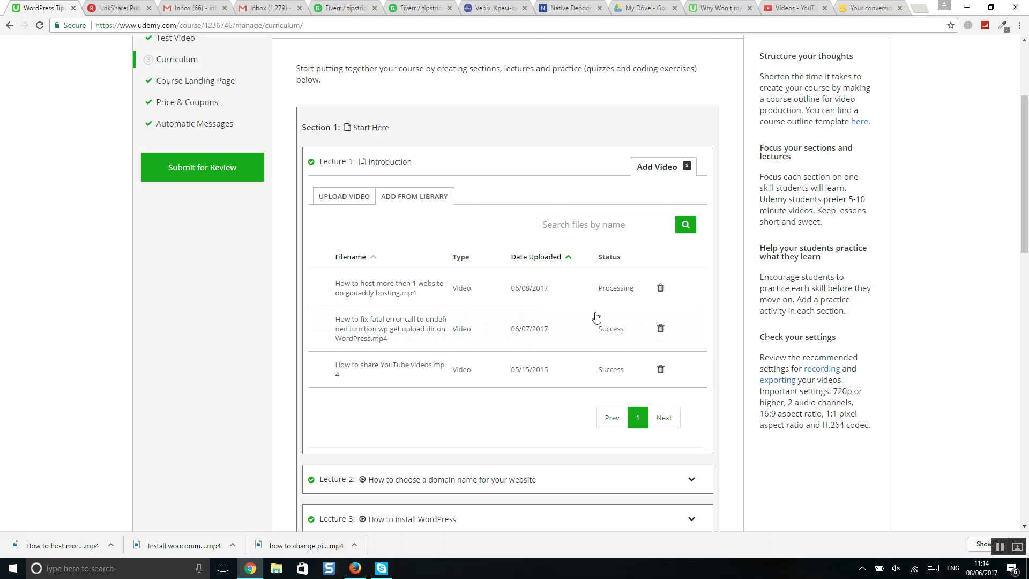
pyautogui.click(445, 293)
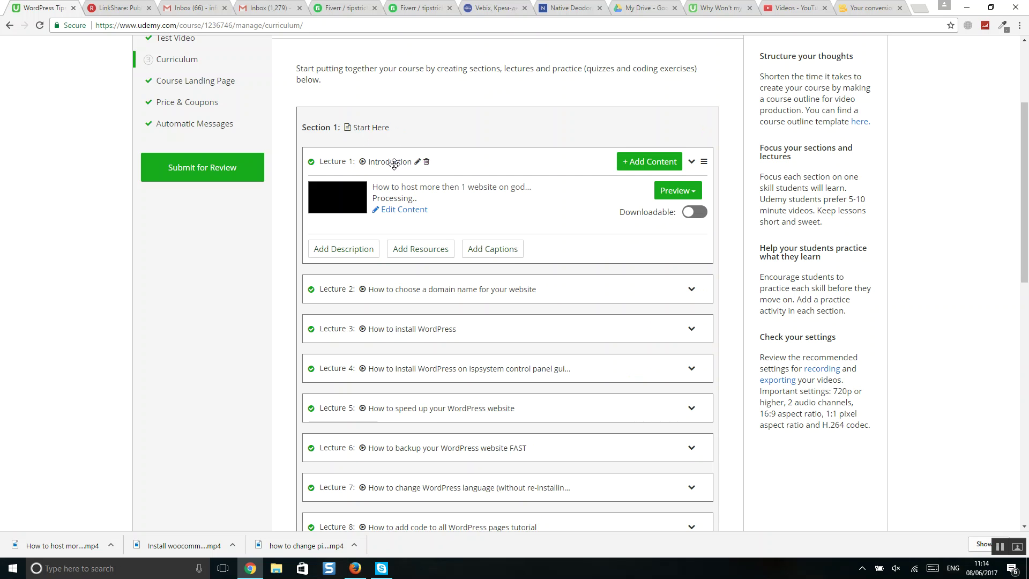
pyautogui.moveTo(395, 161); pyautogui.dragTo(402, 226)
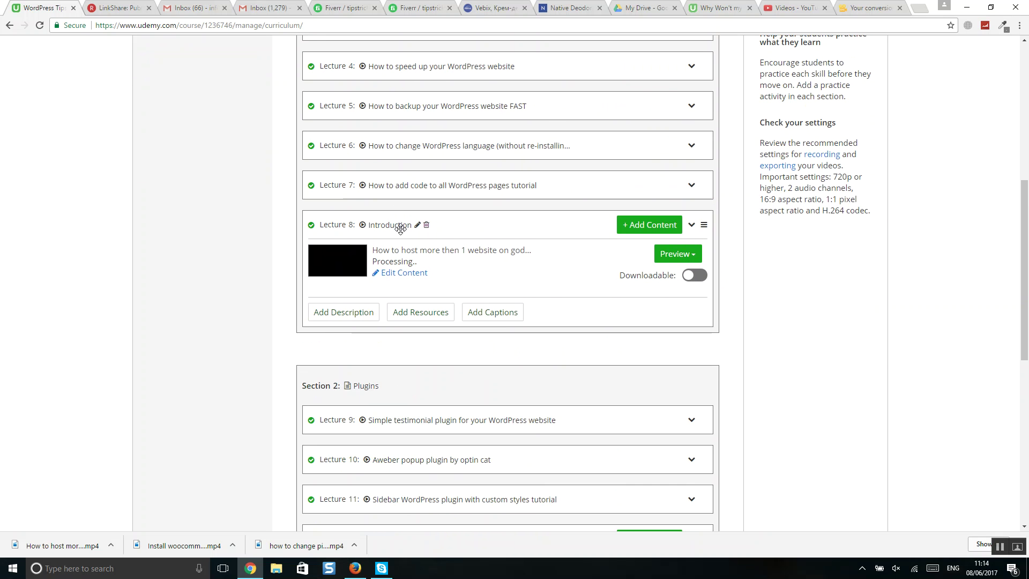
pyautogui.click(417, 224)
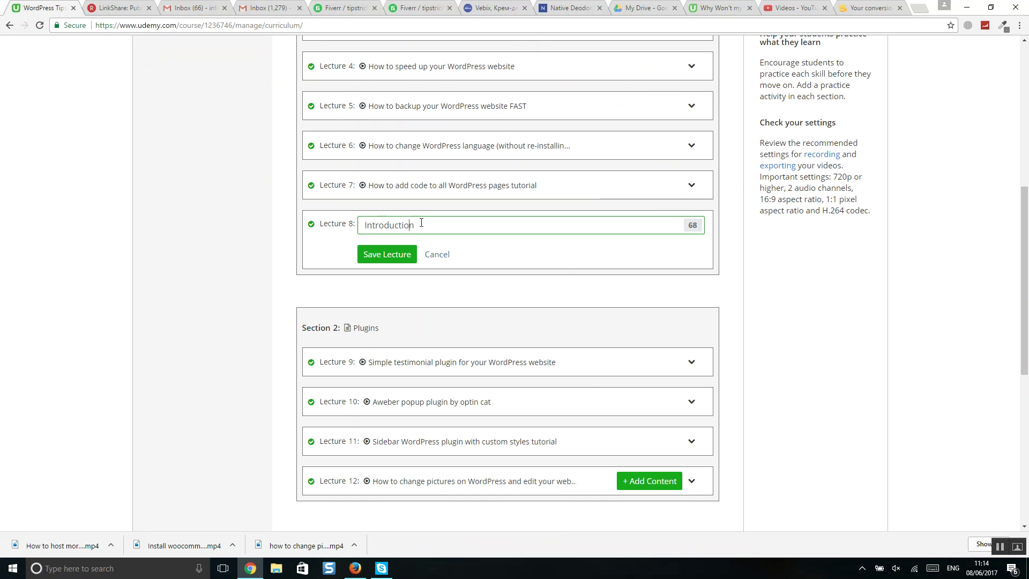
pyautogui.doubleClick(421, 224)
pyautogui.write('How to ')
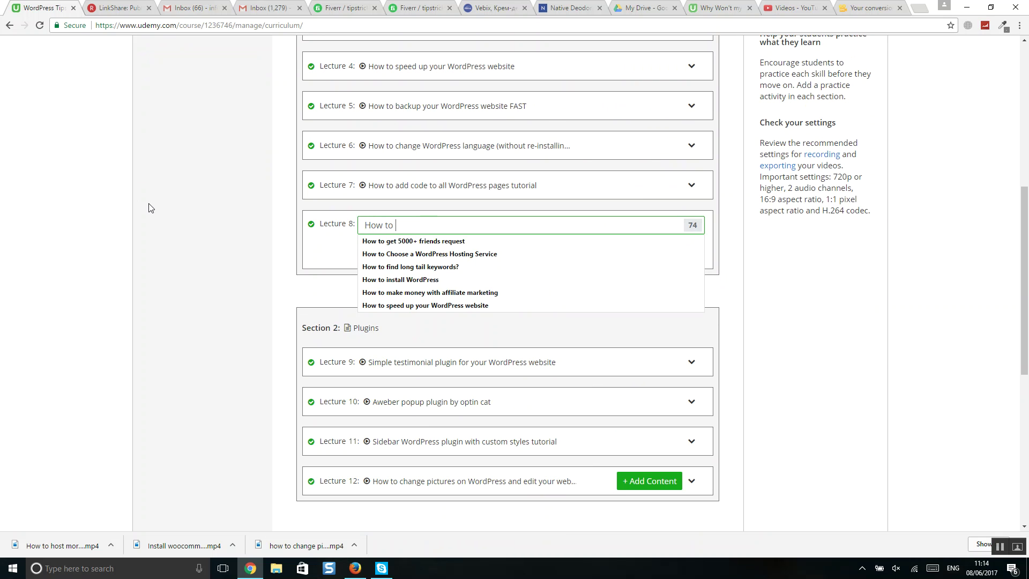
pyautogui.write('hos')
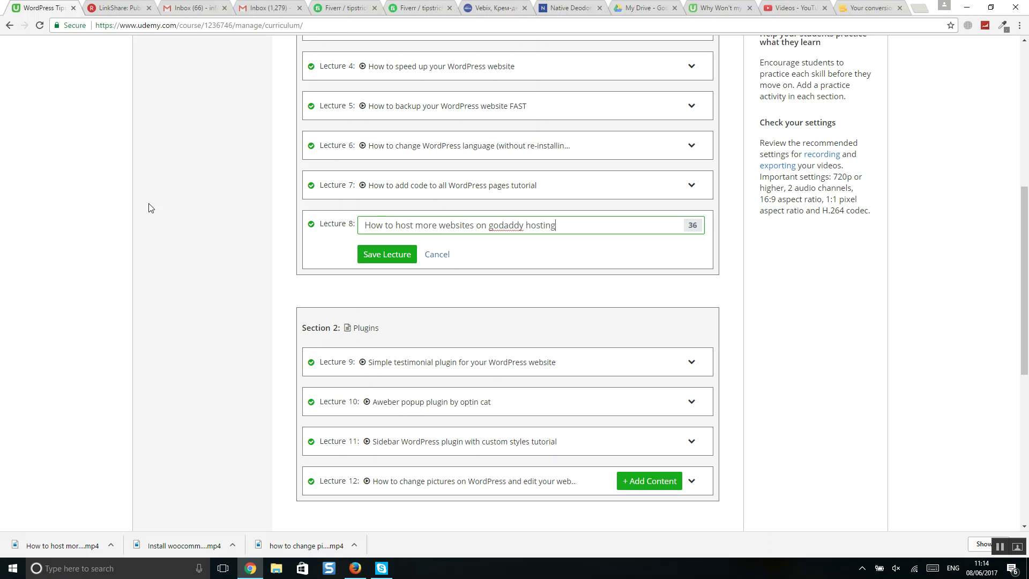
pyautogui.hotkey('ctrl', 'Left')
pyautogui.hotkey('ctrl', 'Left')
pyautogui.hotkey('ctrl', 'Left')
pyautogui.hotkey('ctrl', 'Left')
pyautogui.write('then 1')
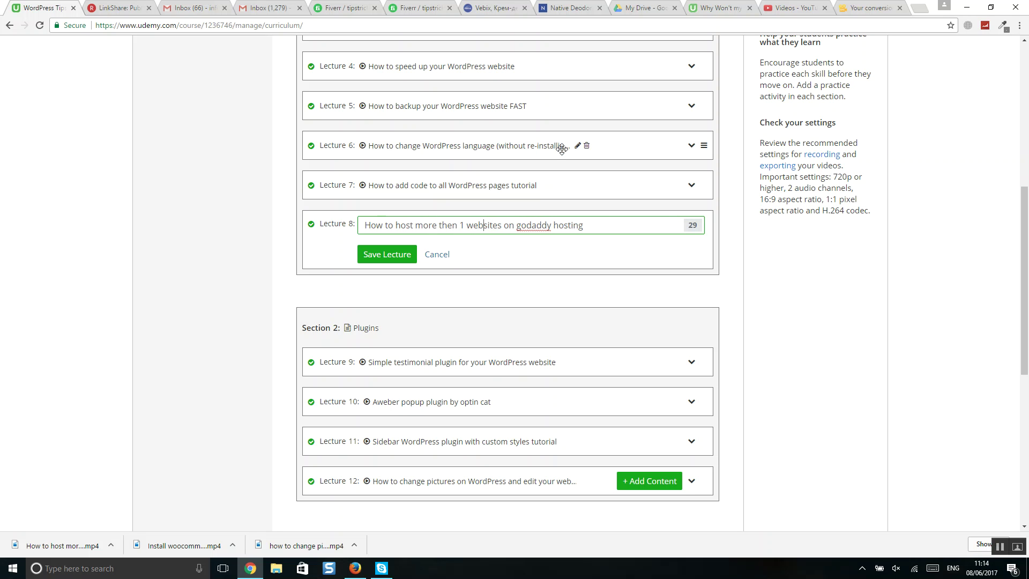
pyautogui.press('Delete')
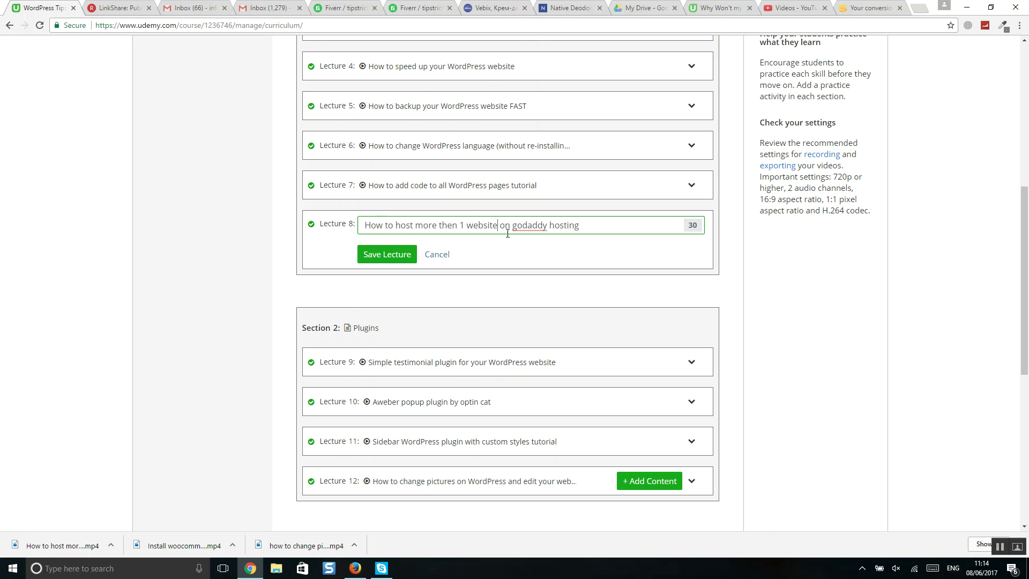
pyautogui.rightClick(527, 229)
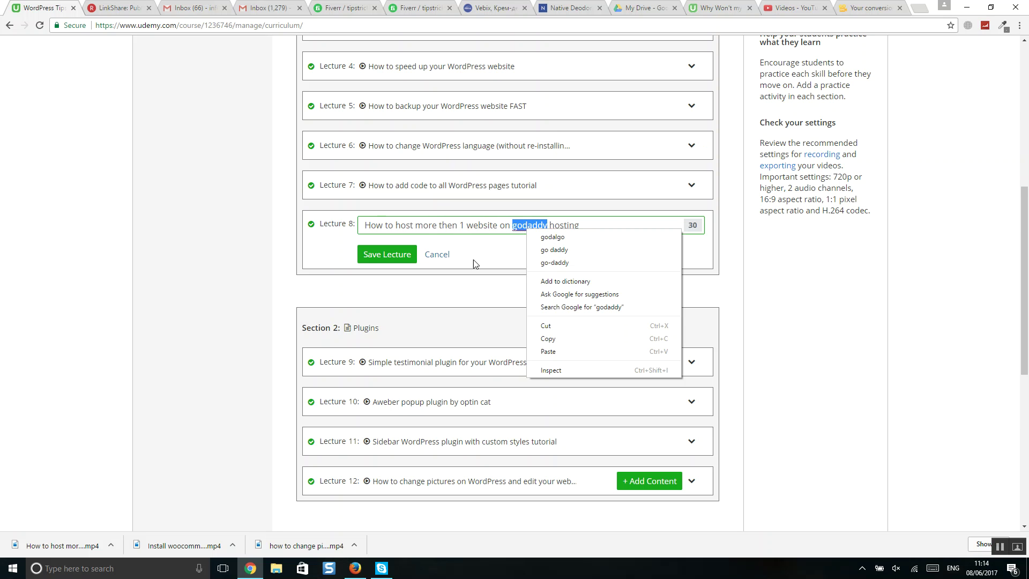
pyautogui.click(379, 259)
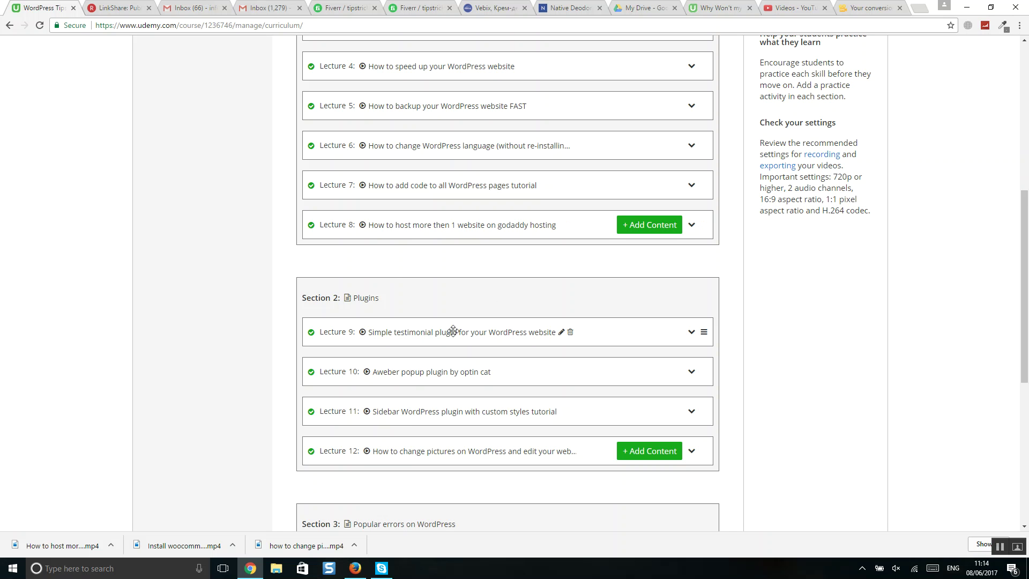
pyautogui.click(692, 225)
pyautogui.click(691, 225)
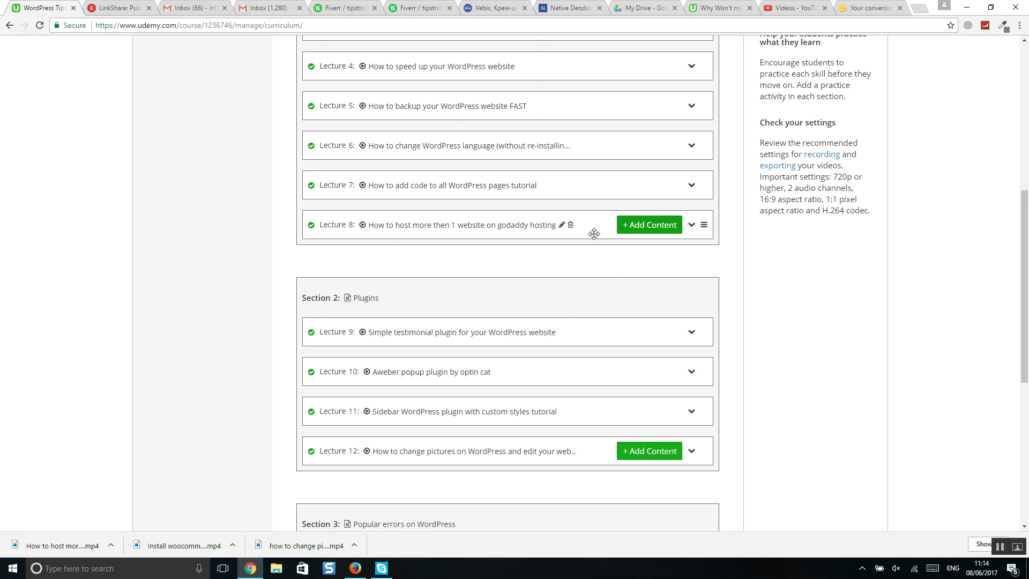